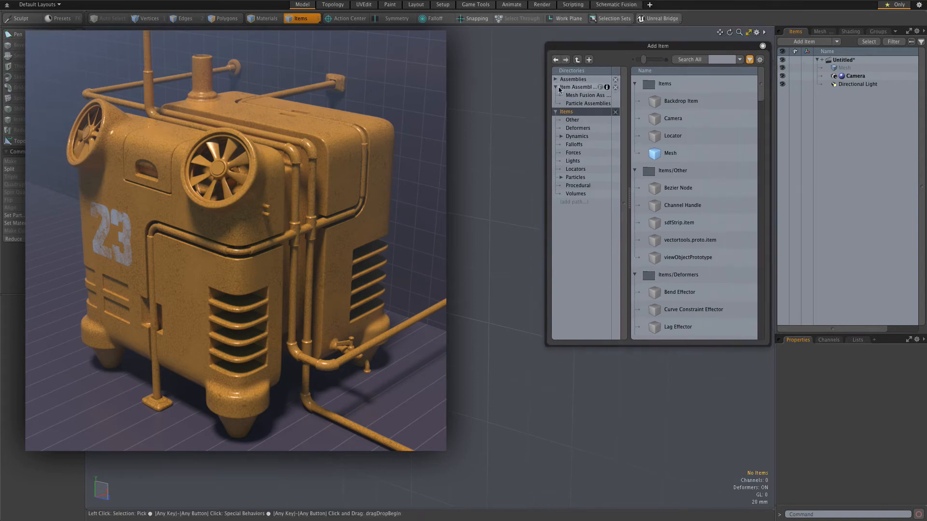
- Add the ElboPipe Alpha 0 preset from the Mesh Fusion item assemblies to the scene
click(555, 83)
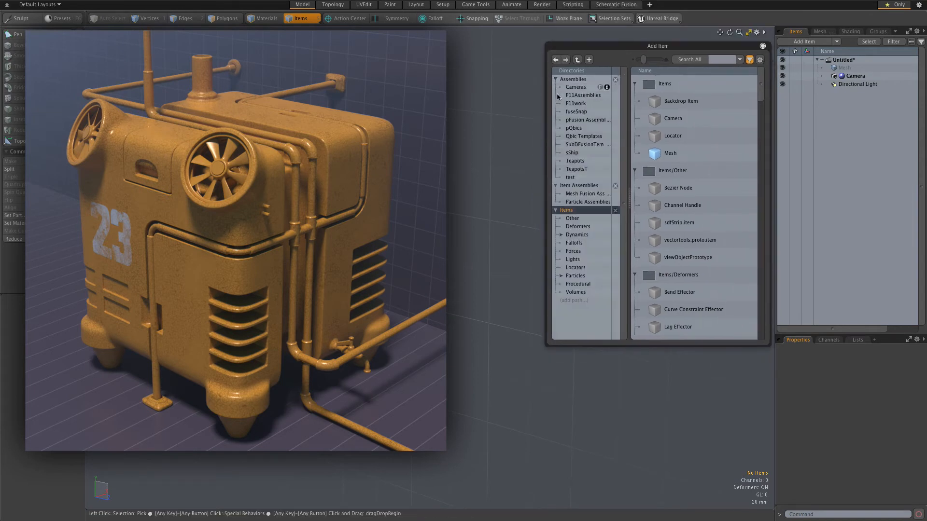
click(555, 84)
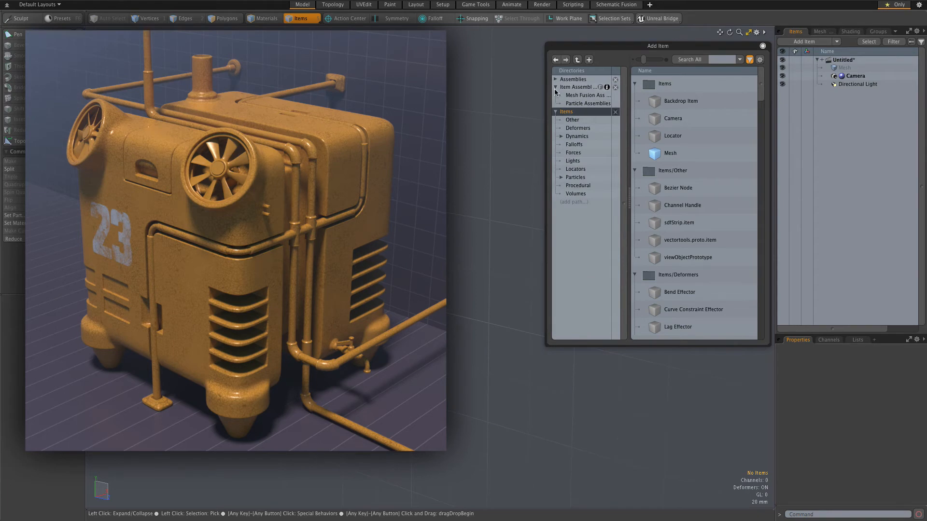
click(579, 96)
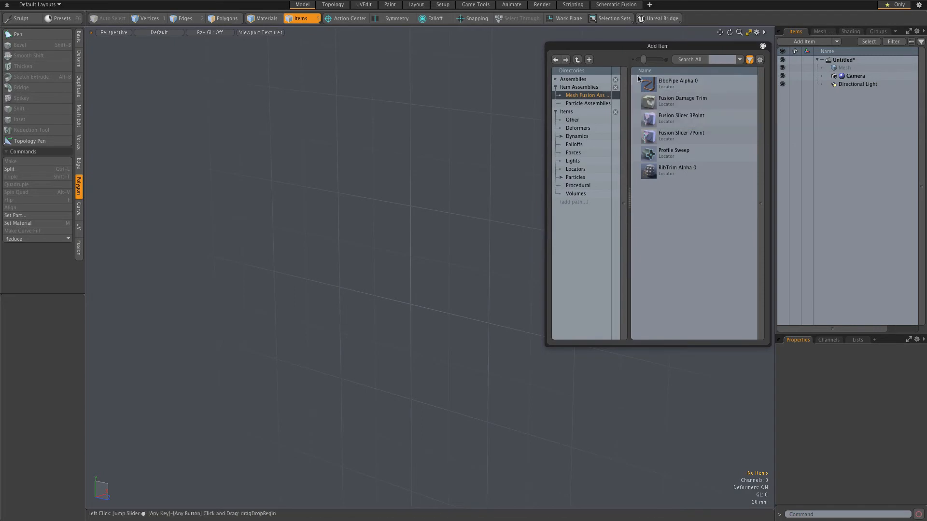
double_click(645, 88)
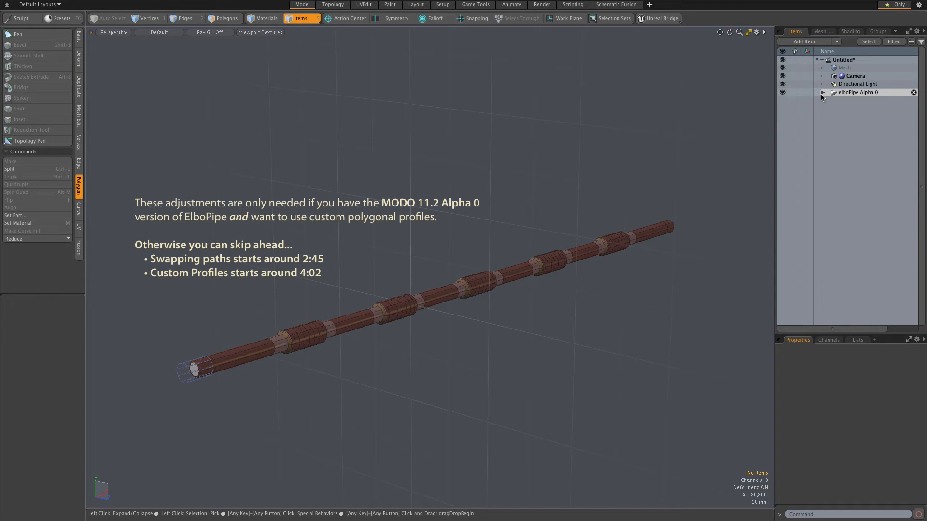
- Show the mesh operations of the elboPipe mesh and expand its elbo Pen Xtru and elbo Curve Xtrud operations
click(822, 93)
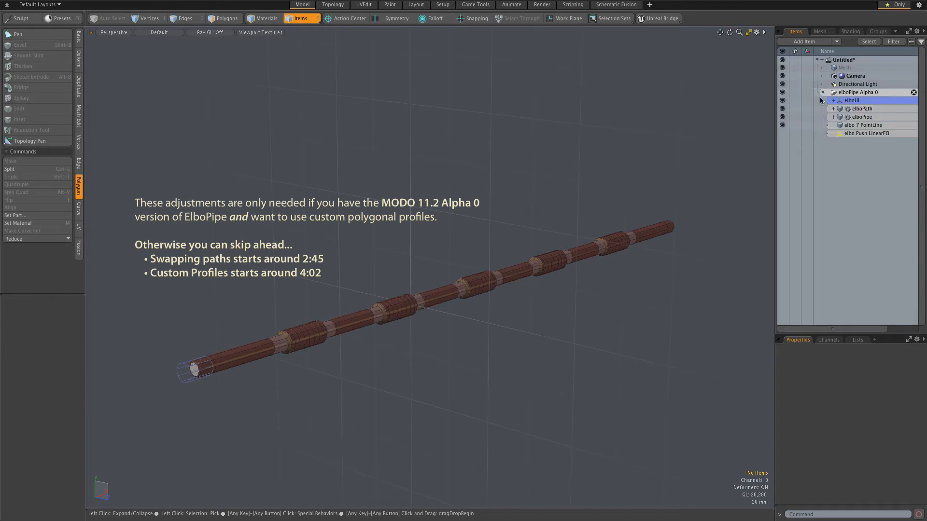
click(865, 119)
mouse_move(854, 333)
mouse_down()
mouse_move(854, 199)
mouse_move(854, 339)
mouse_up()
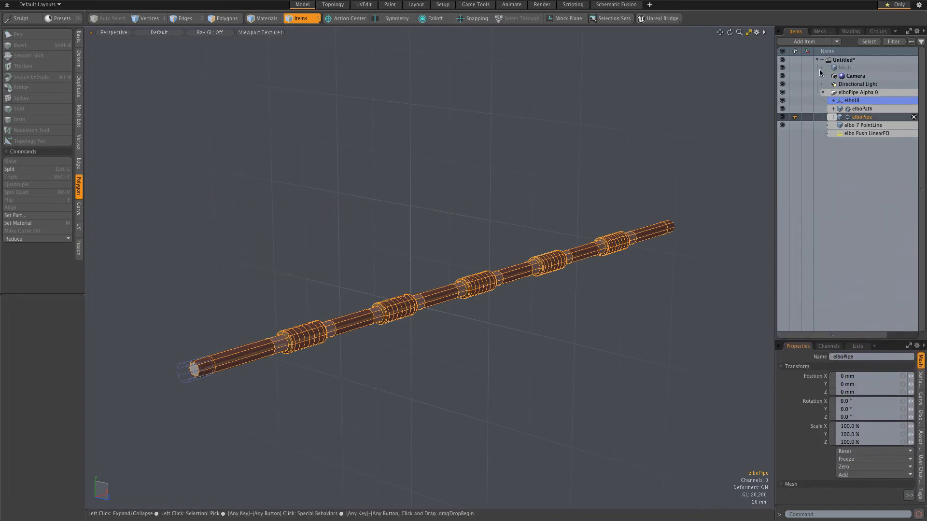
click(819, 31)
drag(814, 190, 811, 154)
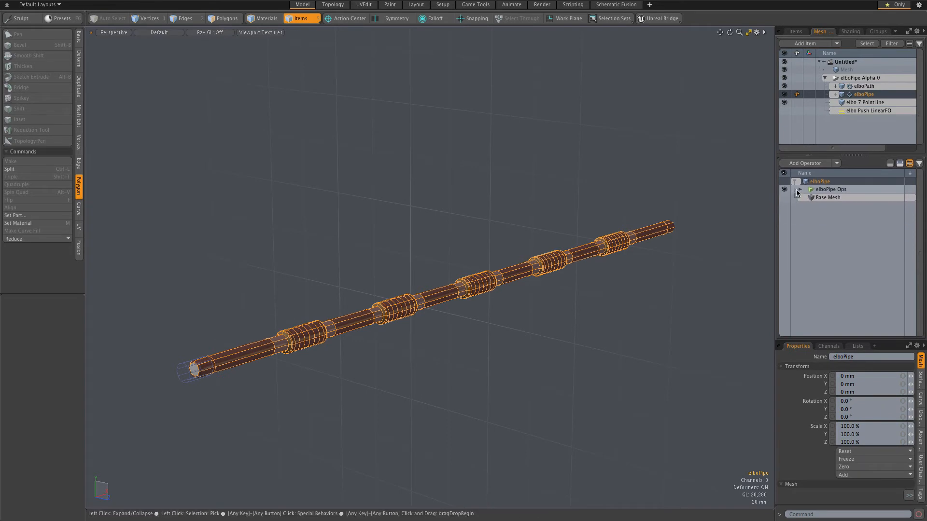
click(799, 190)
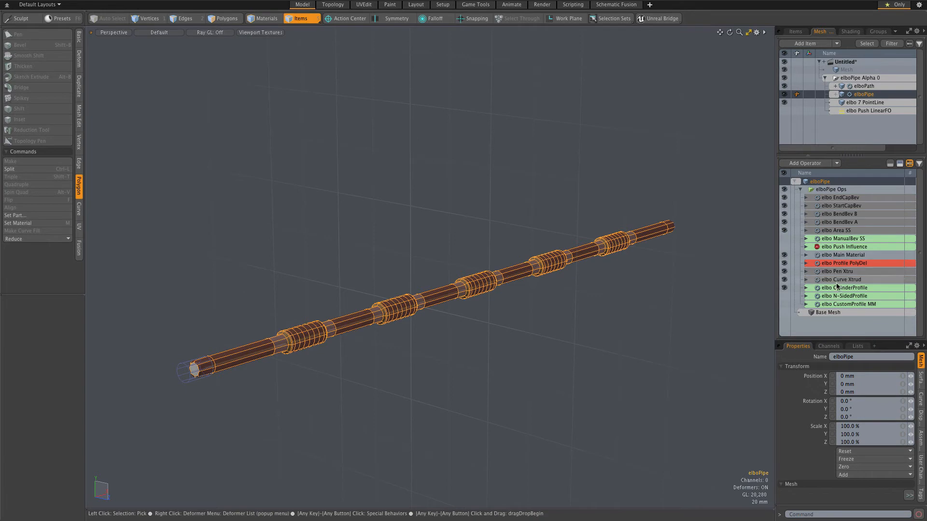
click(805, 271)
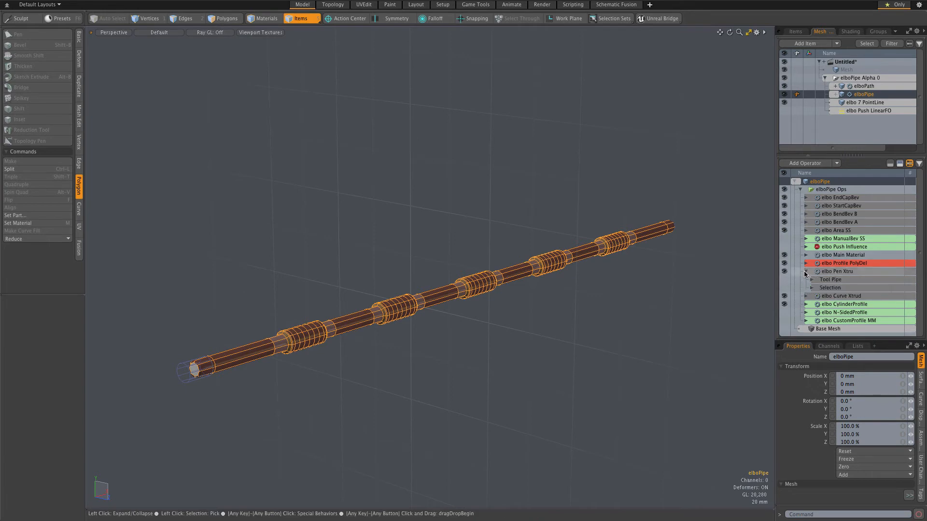
click(806, 296)
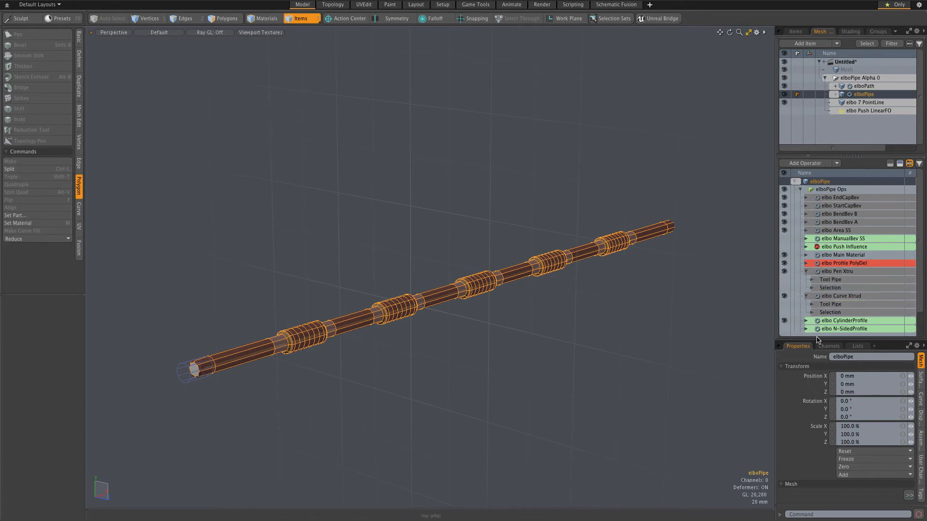
drag(819, 342, 819, 396)
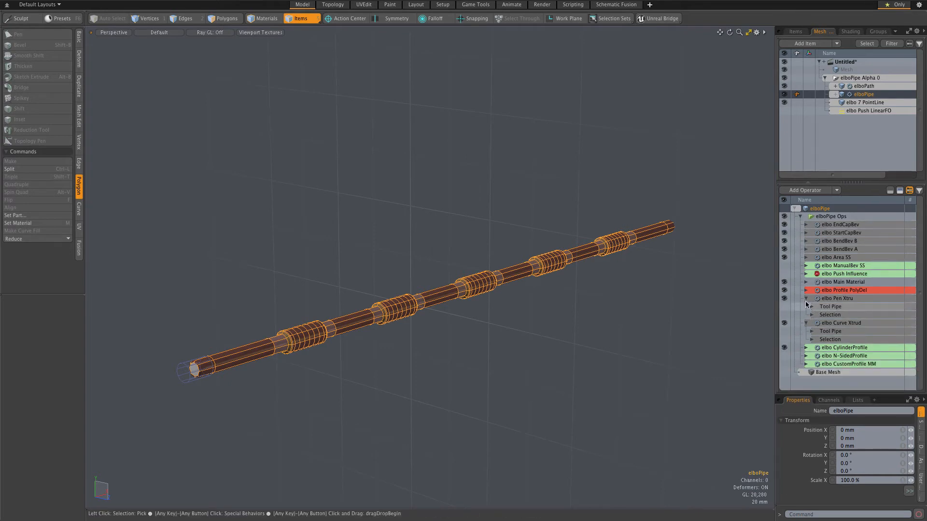
- Set the Selection Type of the elbo Pen Xtru operation to Polygon and collapse the operation
click(838, 298)
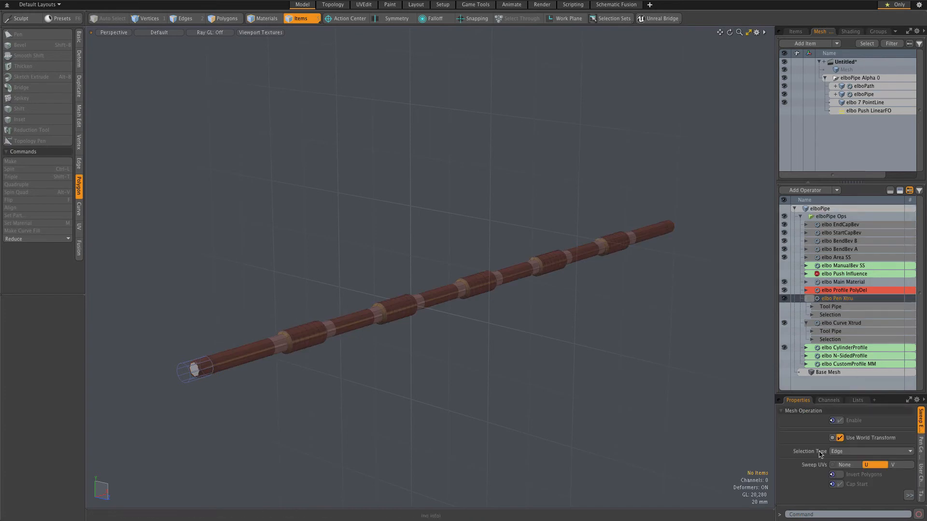
click(860, 453)
click(864, 459)
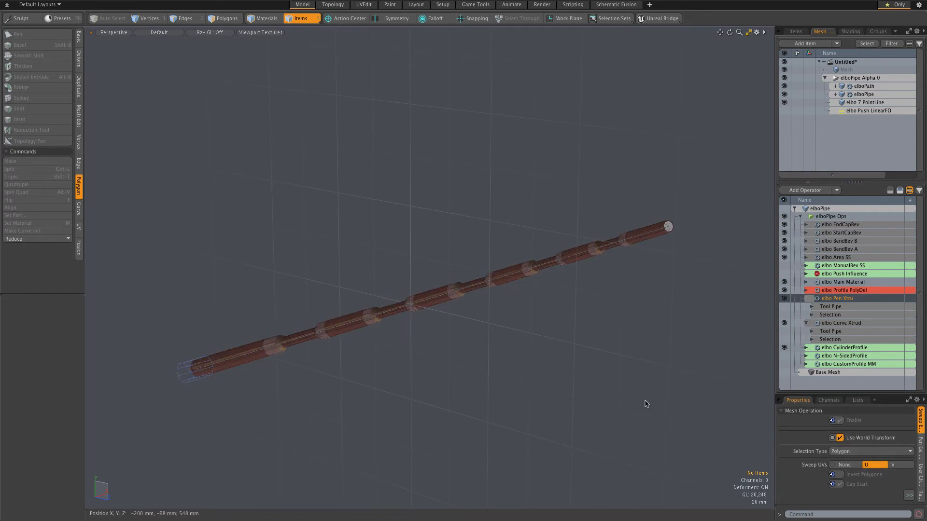
click(806, 299)
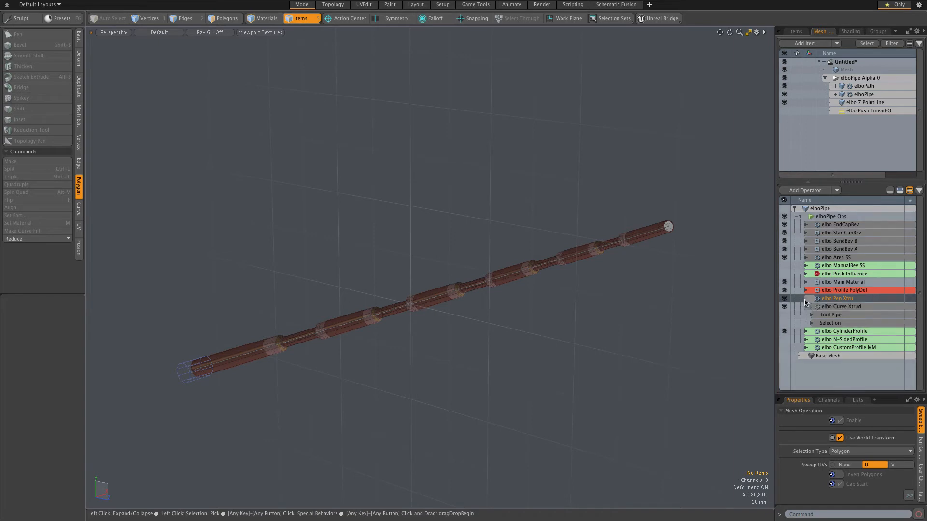
- Set the elbo Curve Xtrud operation's Selection Type to Polygon and disable the elbo Profile PolyDel operation
click(830, 308)
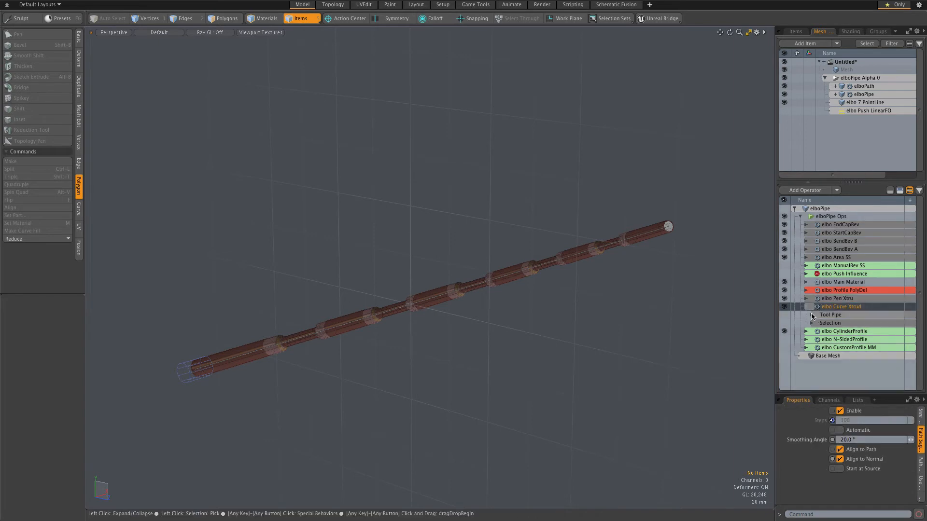
click(812, 315)
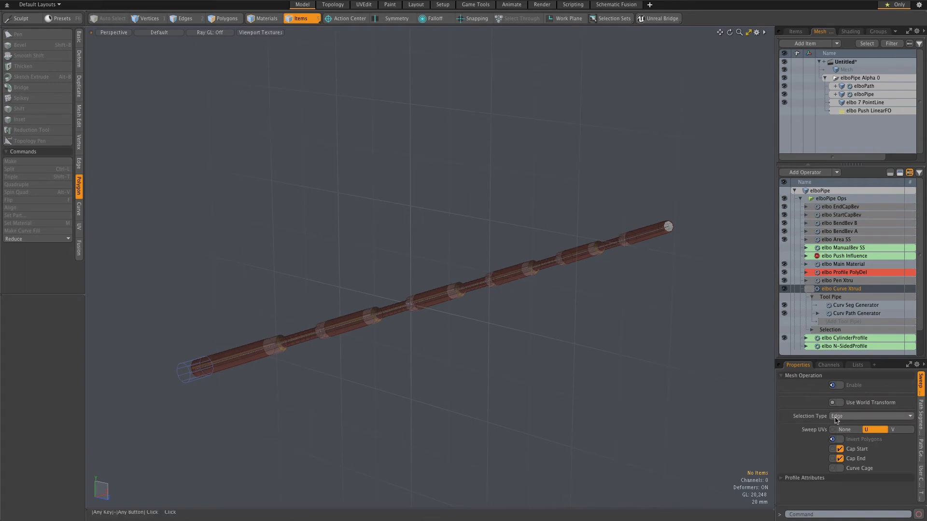
click(852, 417)
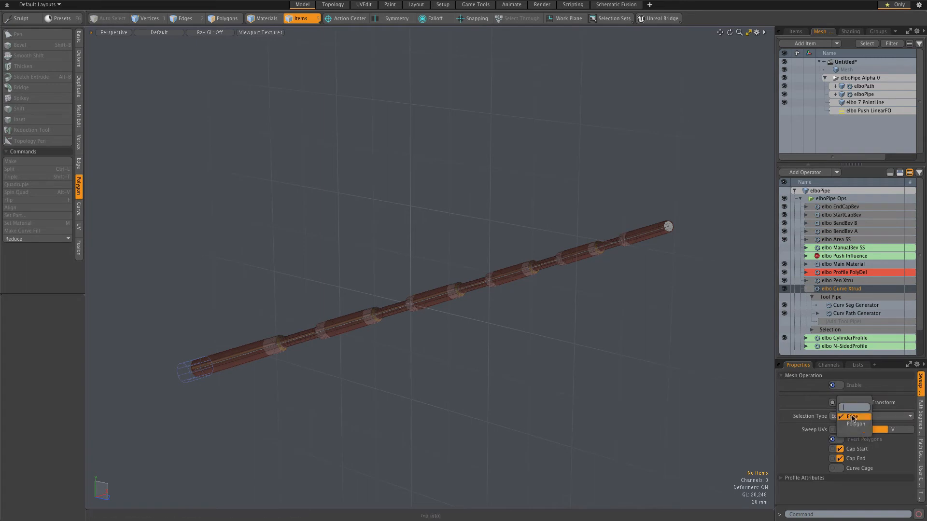
click(855, 425)
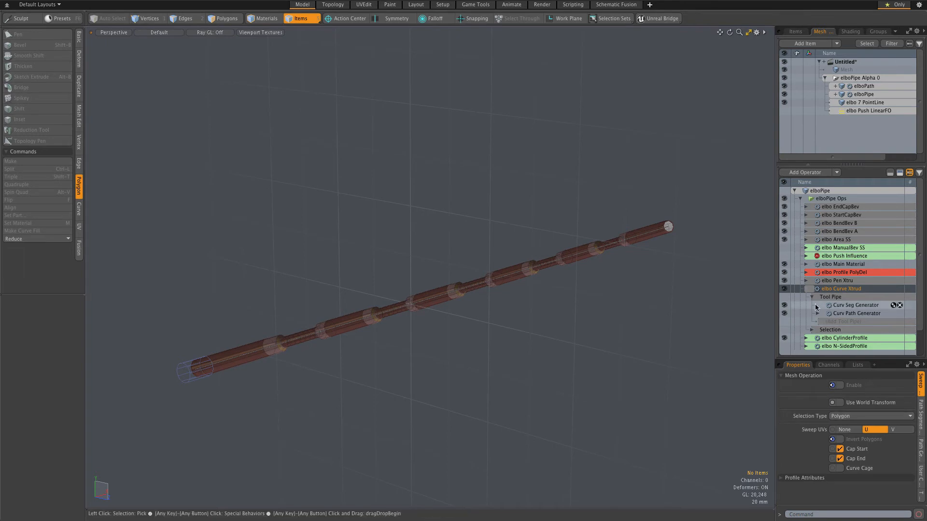
click(806, 290)
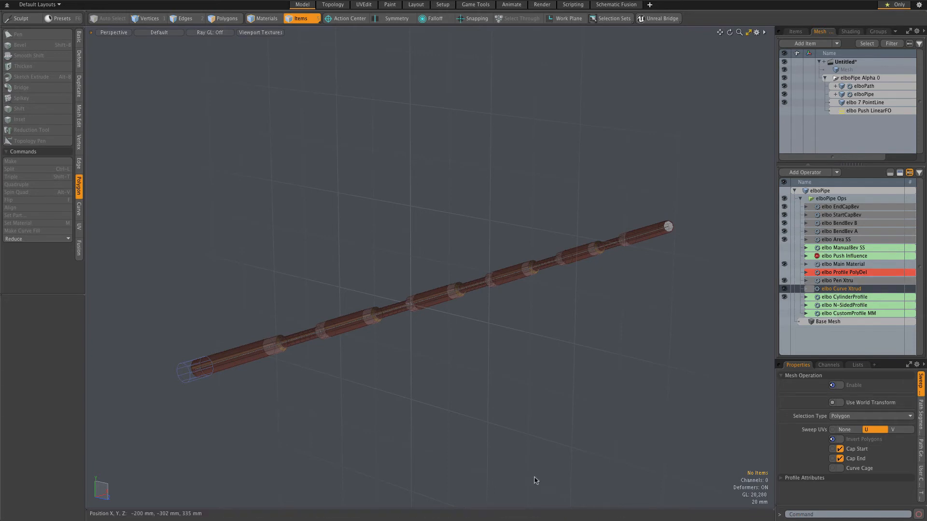
- Enable Extrude Profile Flip in the user channels of the pipe's elboUI locator
click(190, 383)
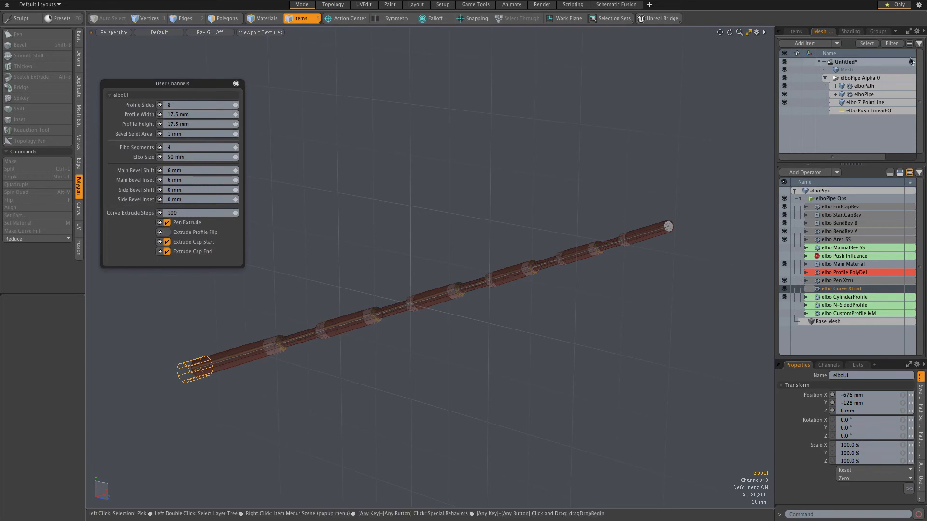
click(797, 34)
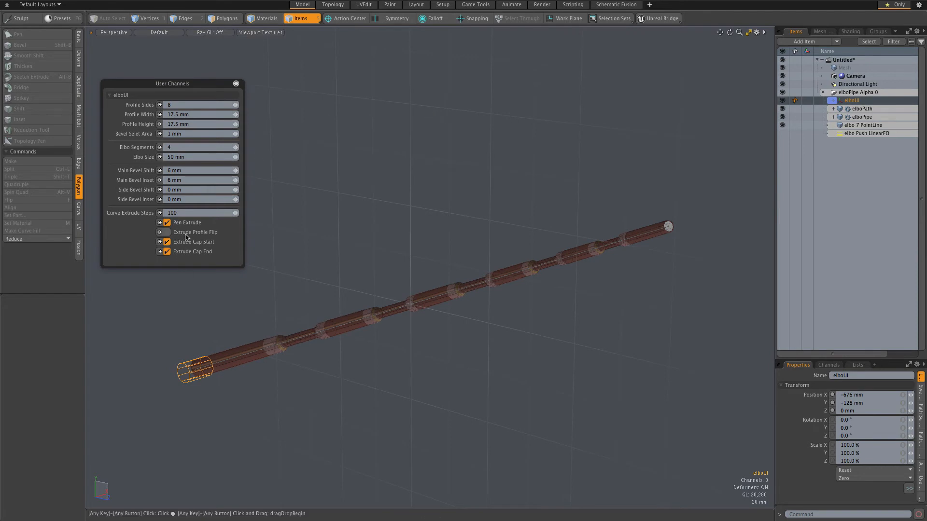
click(167, 232)
scroll(298, 344, up, 3)
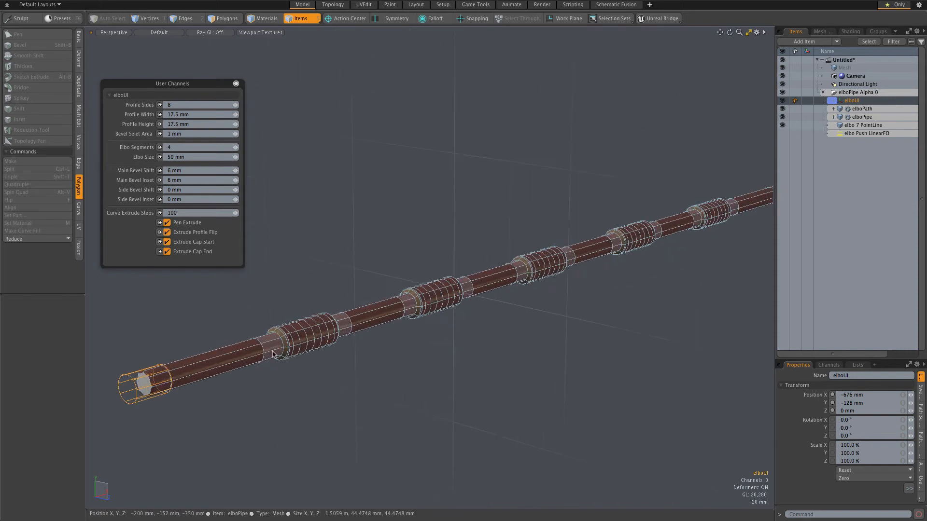
scroll(245, 372, down, 5)
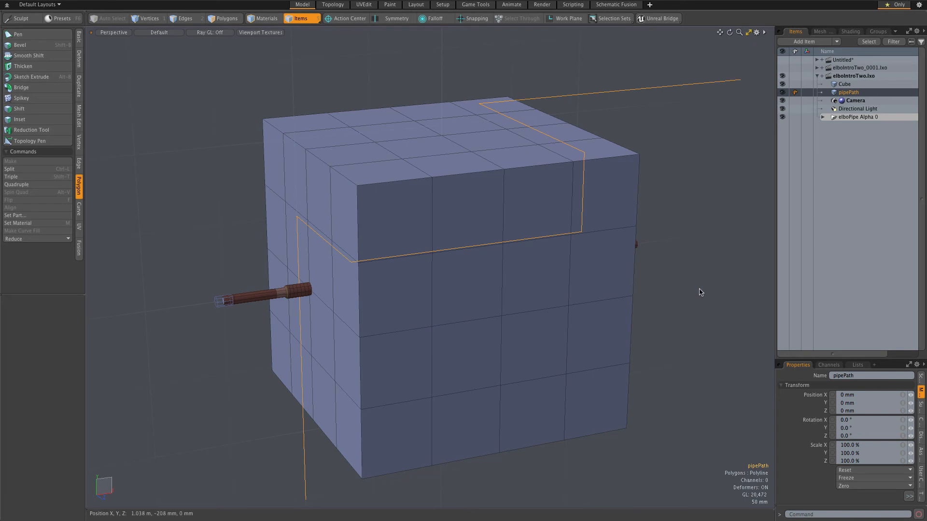
- In the elboIntroTwo.lxo scene, expand the elboPath mesh's operations down to the sources of elboPath MM
alt+drag(690, 271, 695, 274)
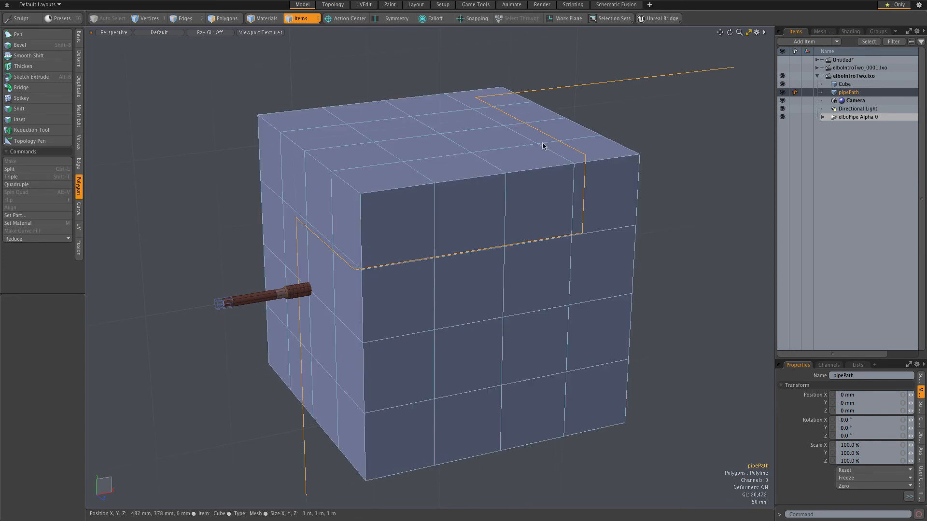
alt+drag(673, 251, 495, 266)
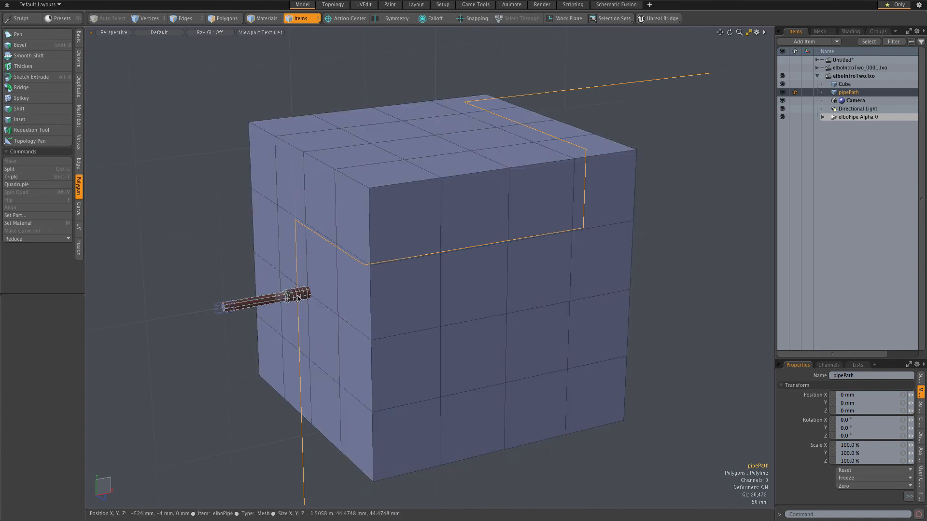
click(823, 116)
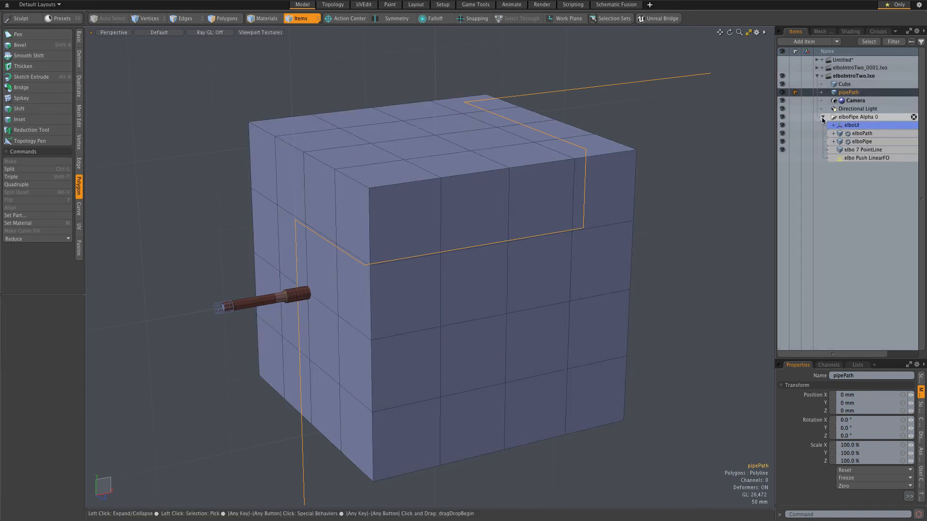
click(859, 136)
click(819, 34)
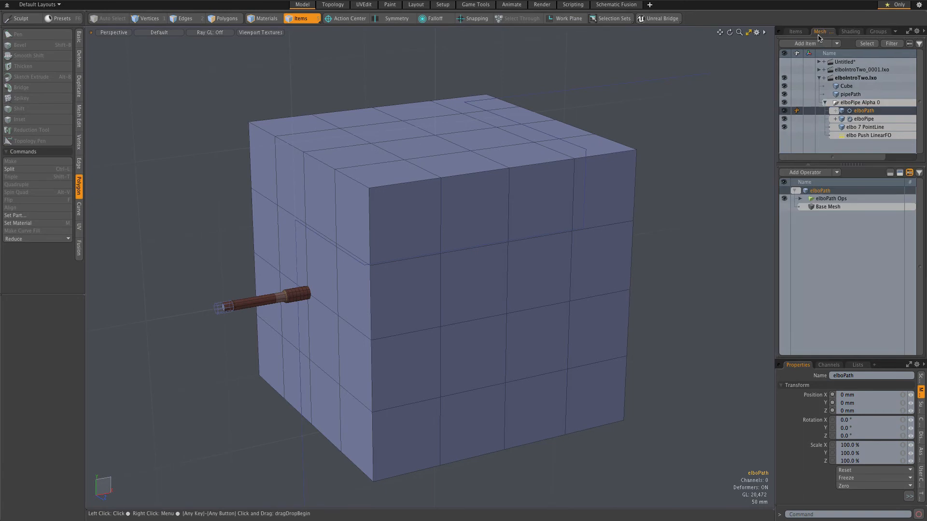
click(800, 199)
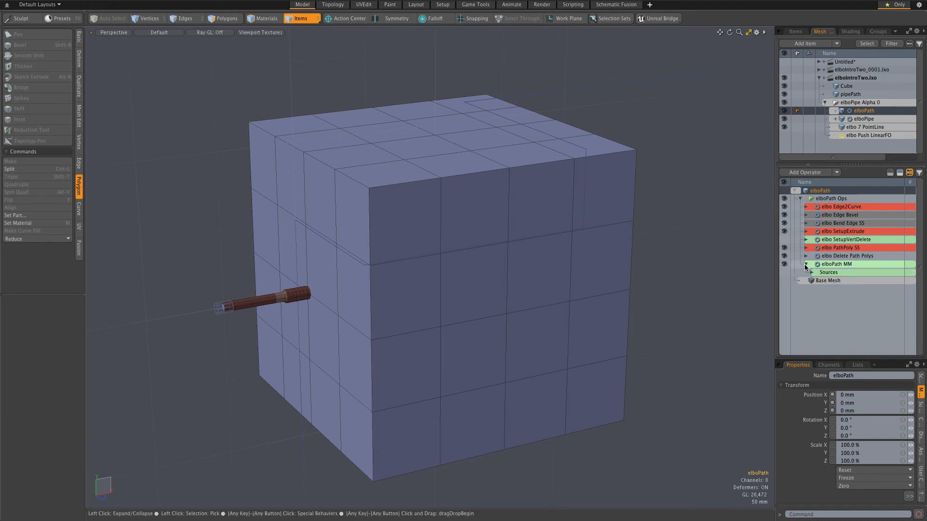
click(812, 272)
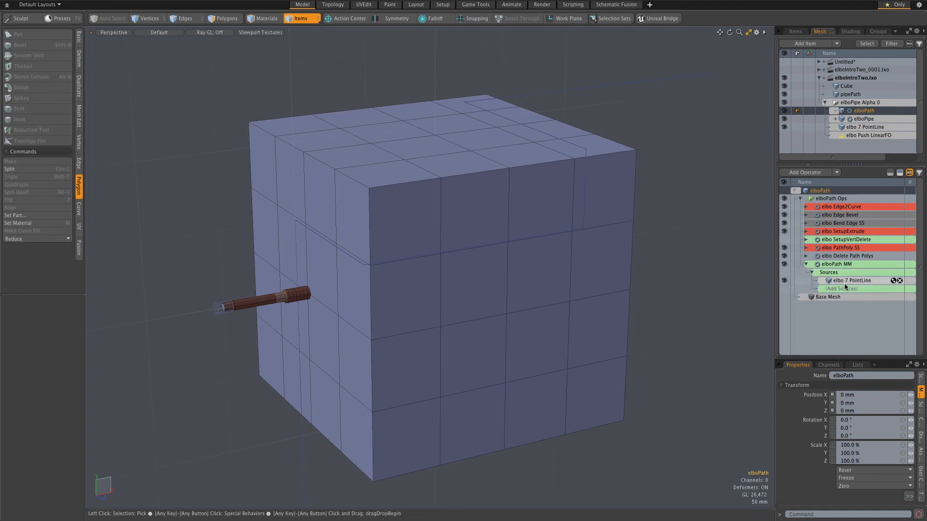
- Replace elbo 7 PointLine with the pipePath mesh as the source of elboPath MM
click(892, 281)
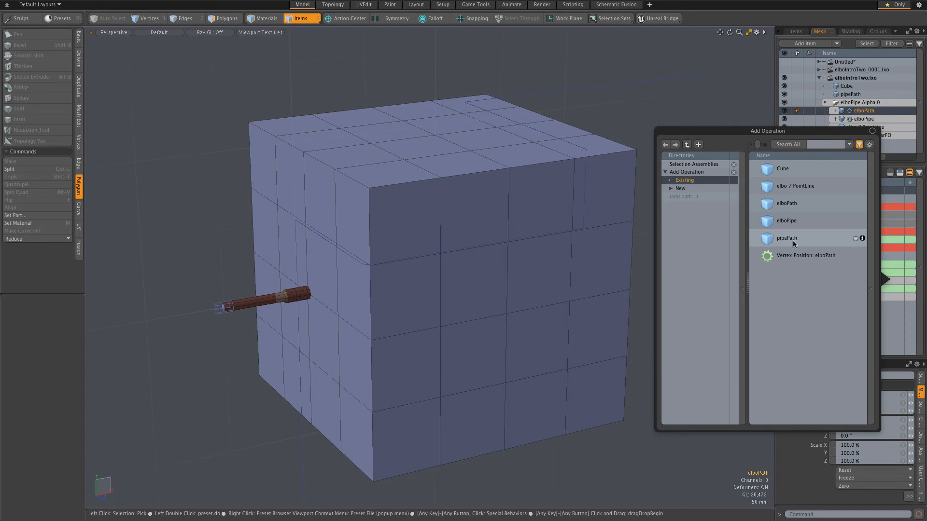
double_click(767, 242)
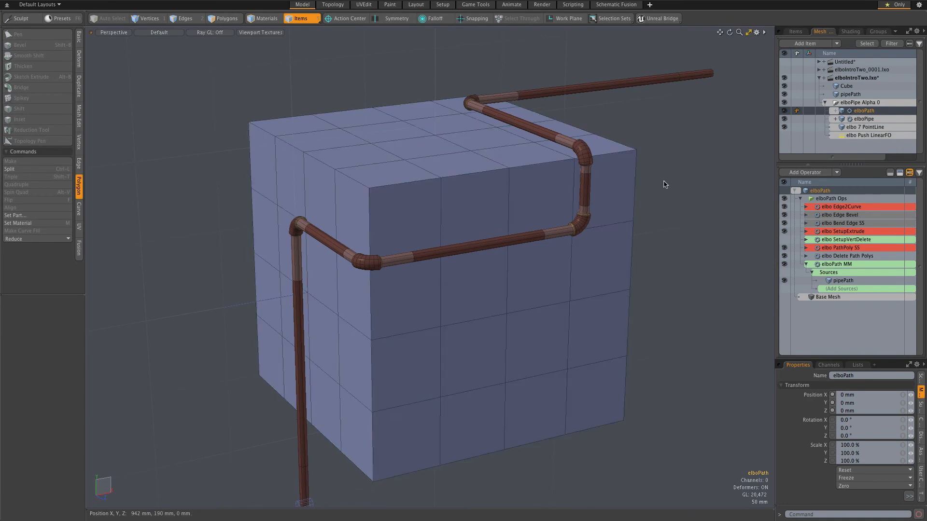
alt+drag(550, 432, 397, 280)
alt+drag(455, 288, 471, 306)
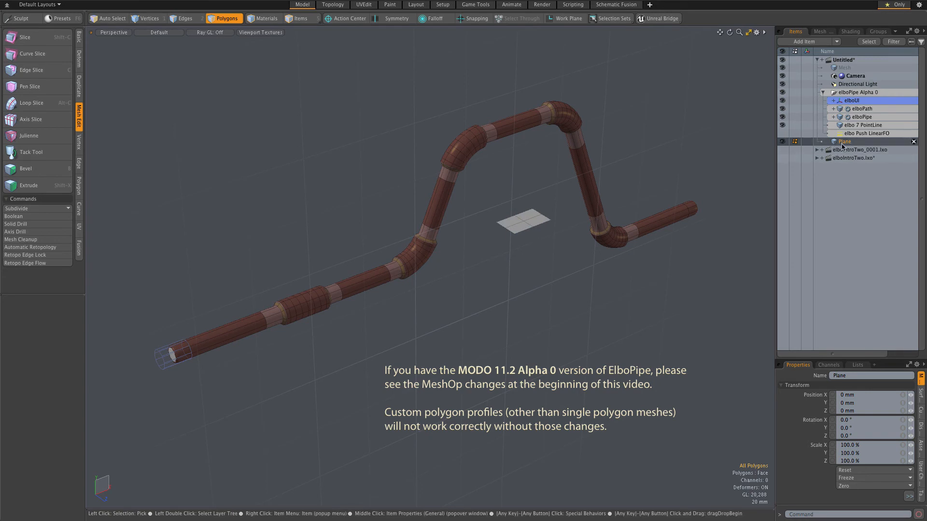
- In the elboPipe mesh's operations, disable elbo CylinderProfile and enable elbo CustomProfile MM
click(863, 117)
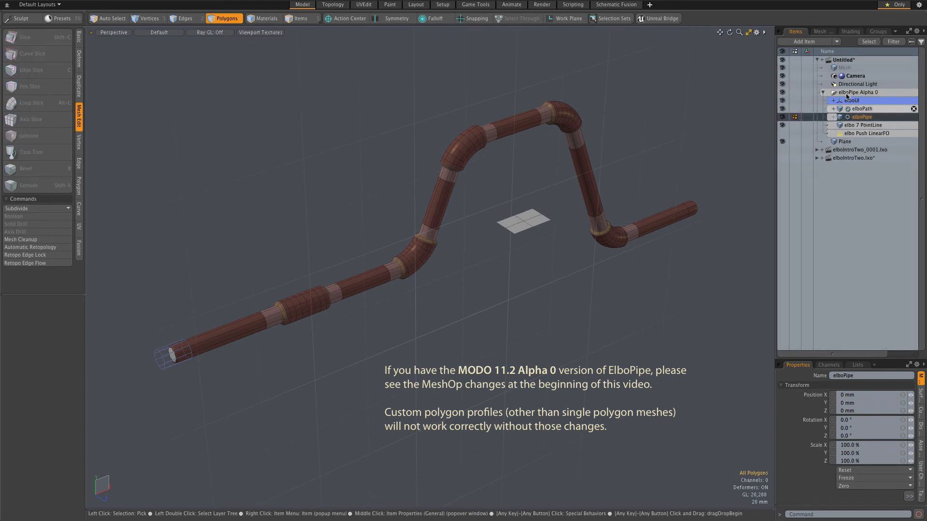
click(819, 32)
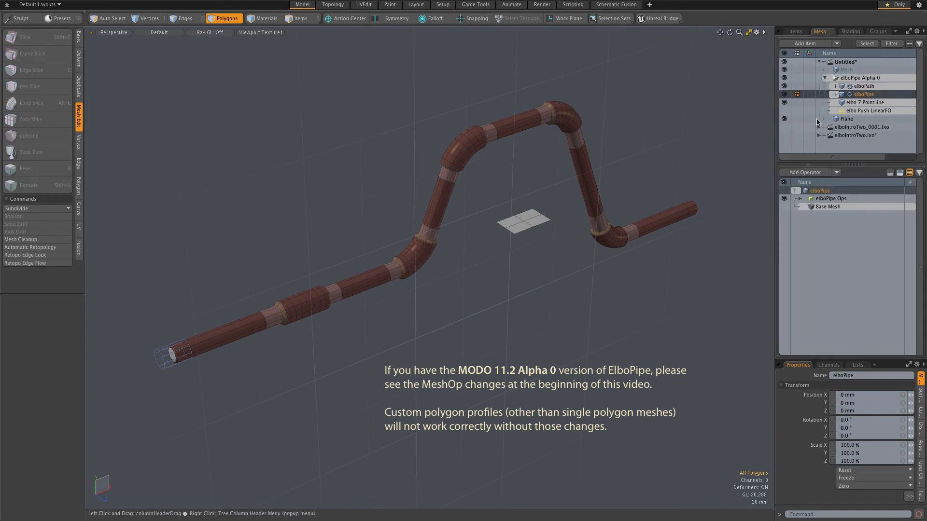
click(800, 199)
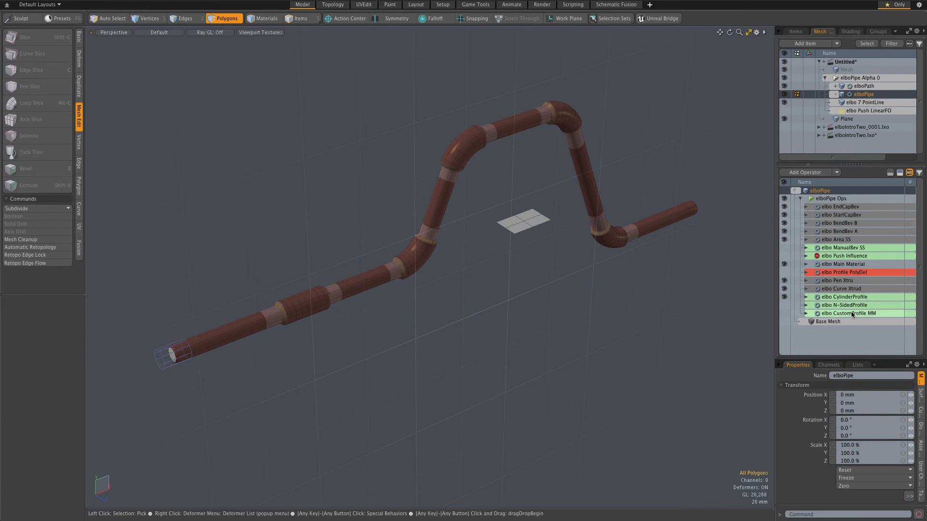
click(784, 297)
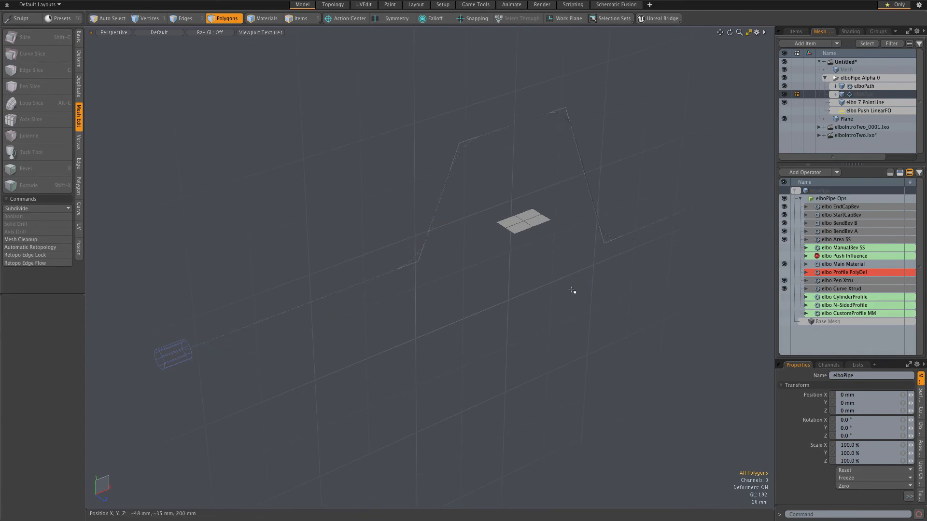
click(783, 313)
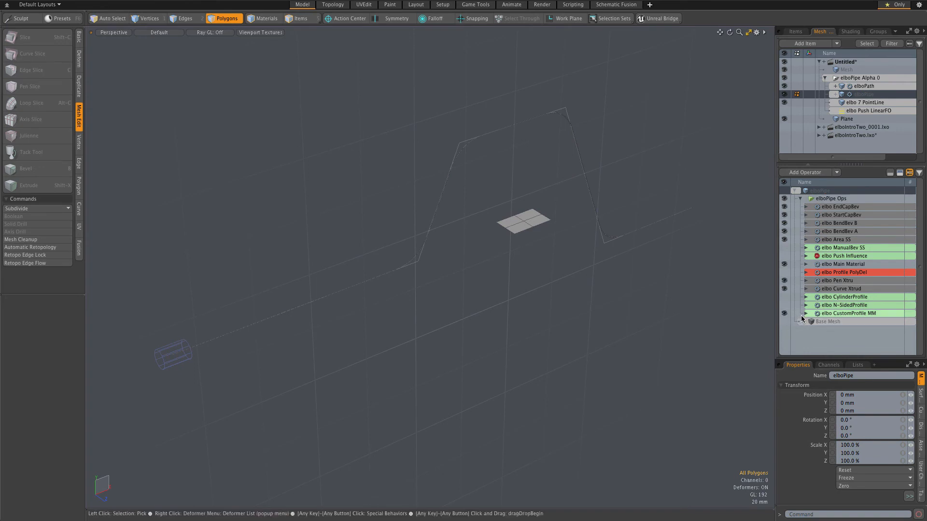
- Add the existing Plane mesh as a source of the elbo CustomProfile MM operation
click(806, 314)
click(812, 322)
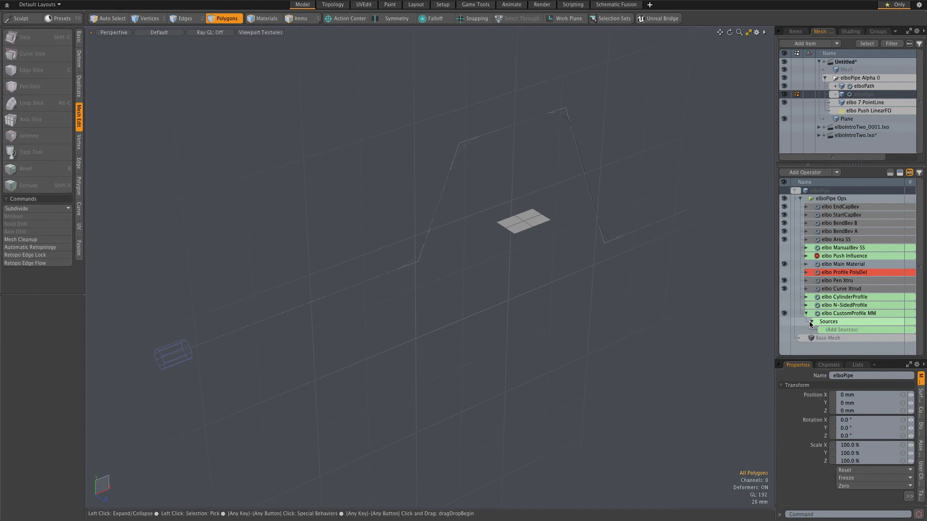
click(834, 331)
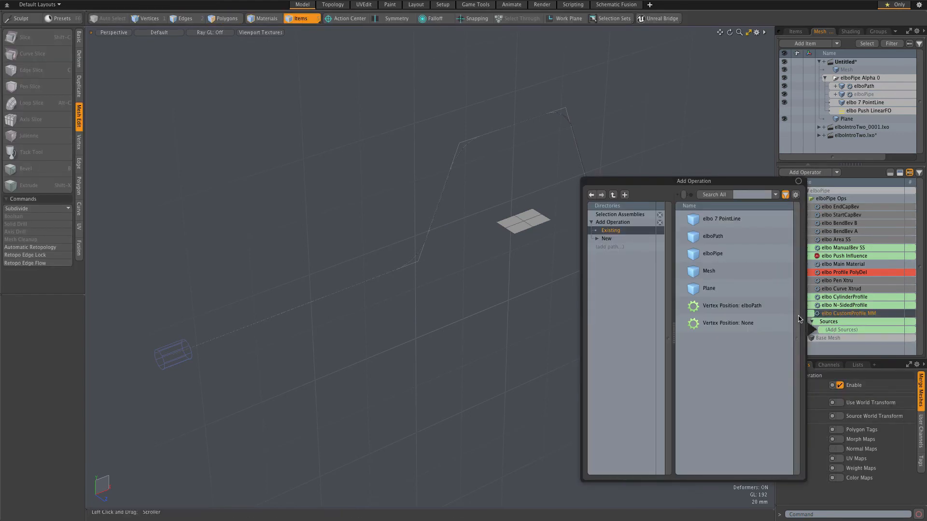
double_click(707, 290)
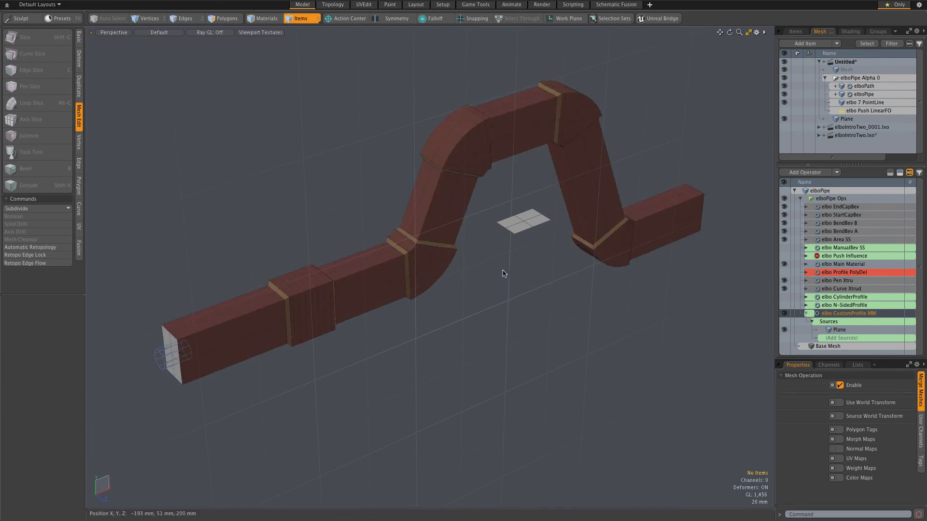
- Convert the Plane profile mesh to Catmull-Clark subdivision
click(524, 230)
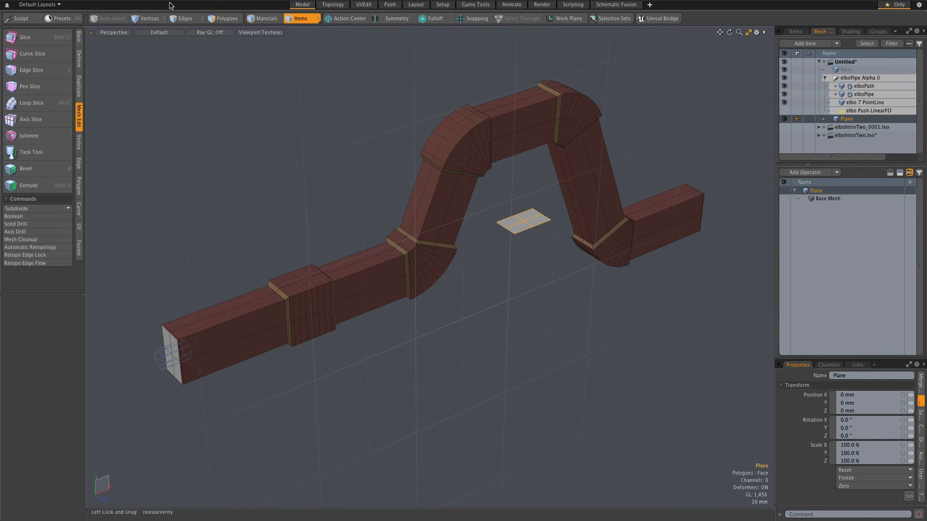
click(184, 1)
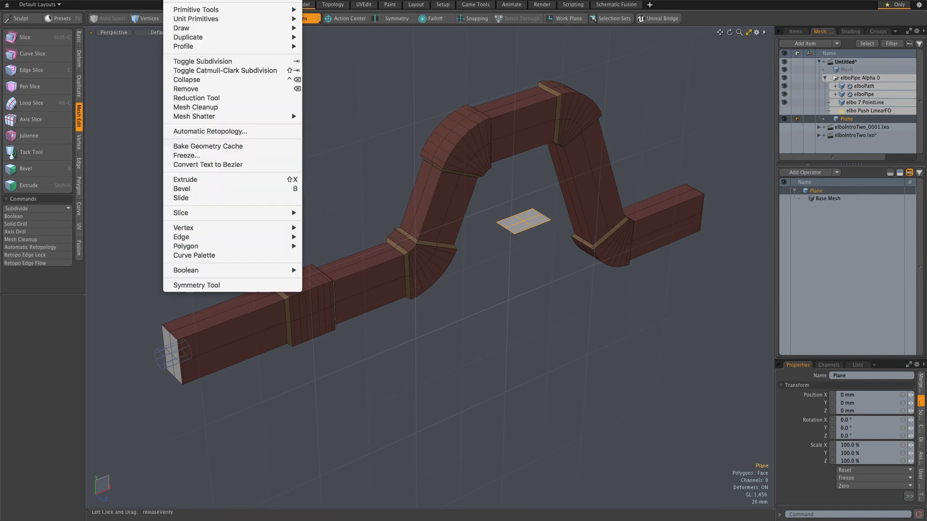
click(199, 70)
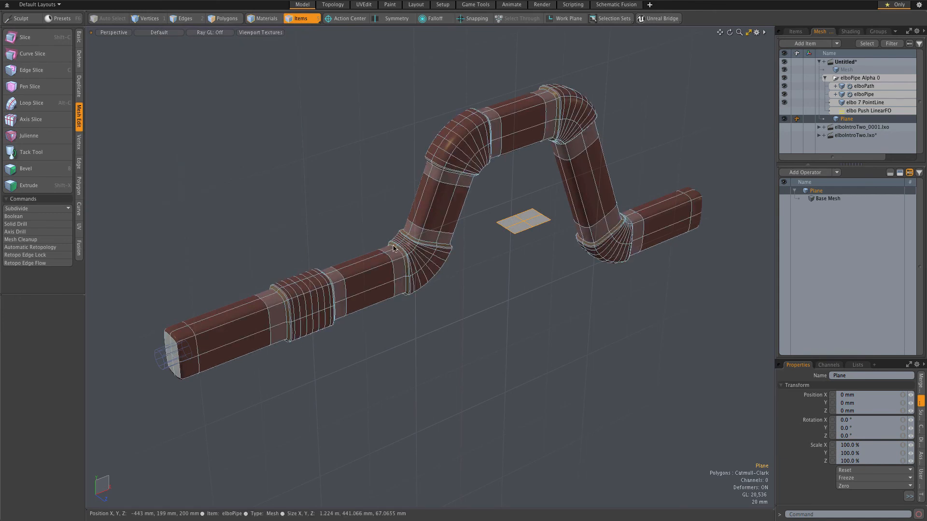
mouse_move(446, 257)
alt+mouse_down()
mouse_move(453, 249)
mouse_move(374, 197)
mouse_move(303, 193)
mouse_move(369, 207)
mouse_move(456, 256)
alt+mouse_up()
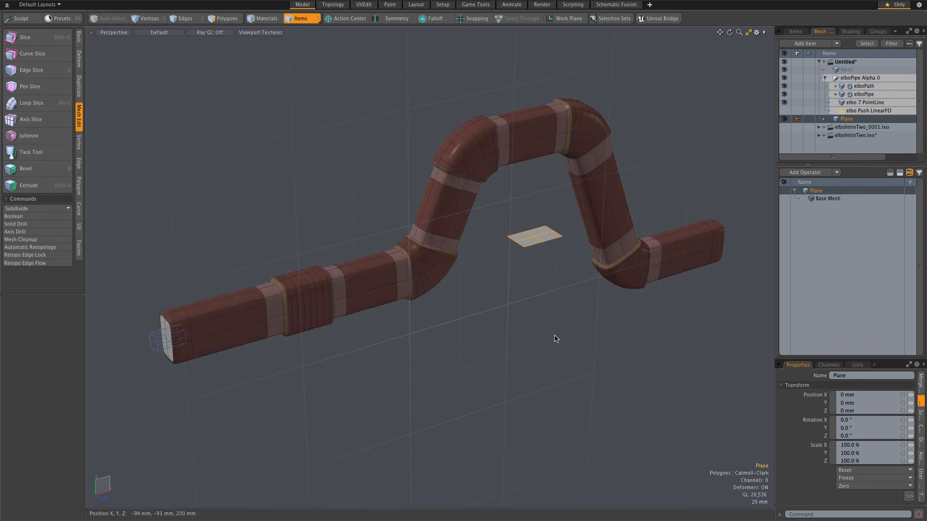
- Move the Plane item away from the pipe to about X -442 mm, Z 423 mm
click(550, 272)
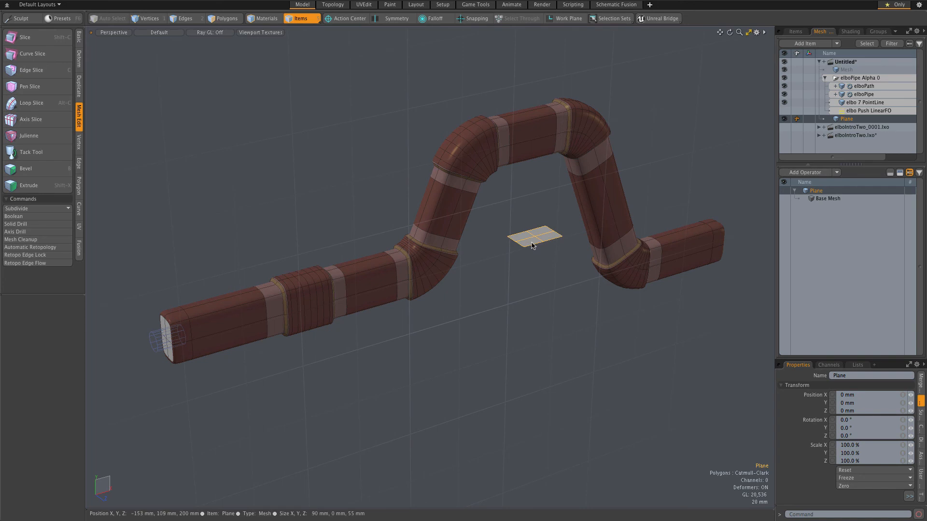
key(w)
drag(557, 251, 495, 398)
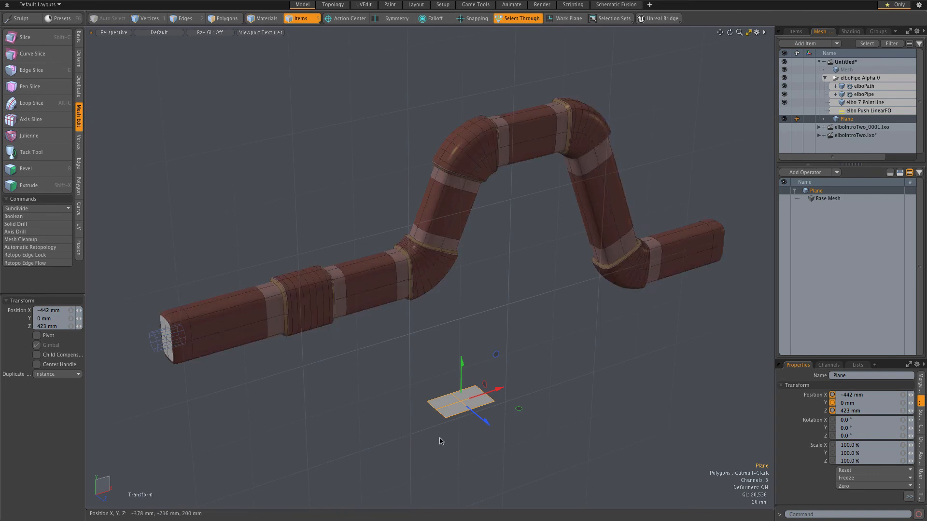
scroll(445, 437, up, 2)
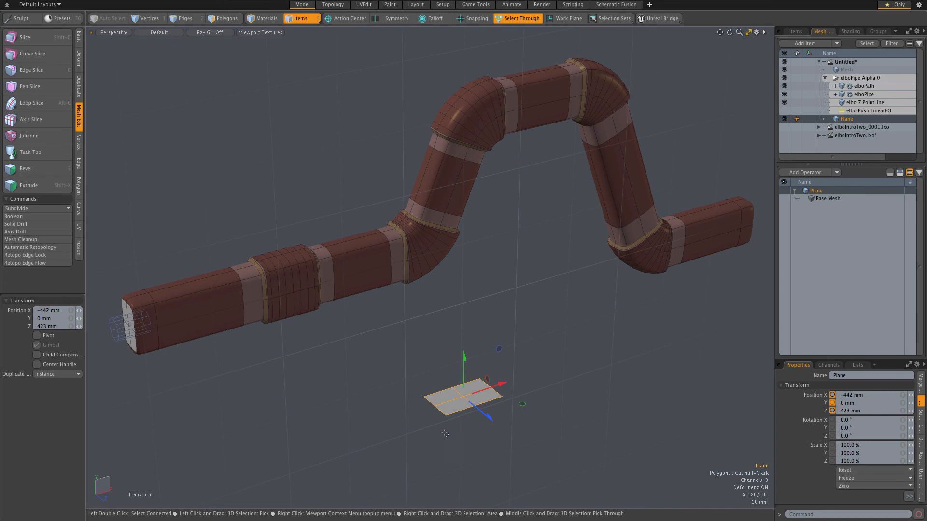
- Scale the three vertices at one short end of the Plane to about 34% in Z to taper the profile
key(1)
mouse_move(427, 387)
right_down()
mouse_move(410, 413)
mouse_move(449, 443)
right_up()
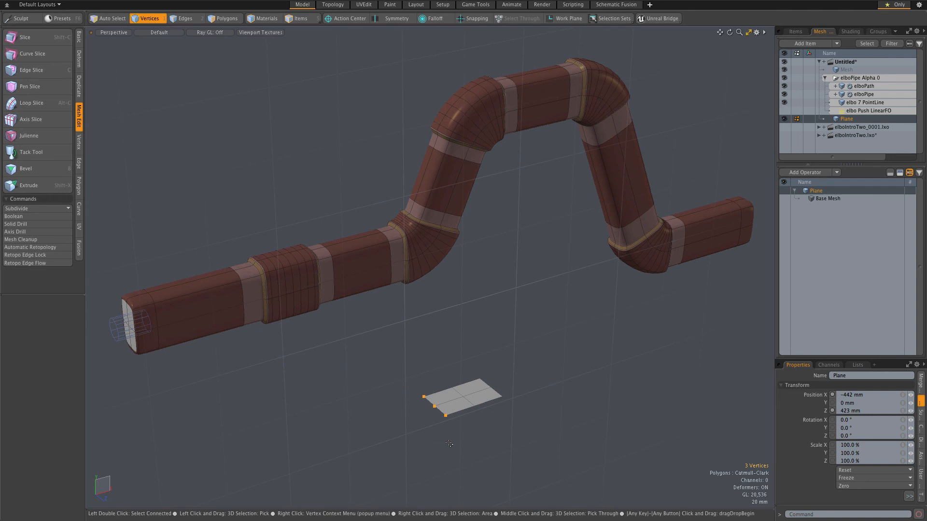
key(r)
drag(463, 432, 457, 425)
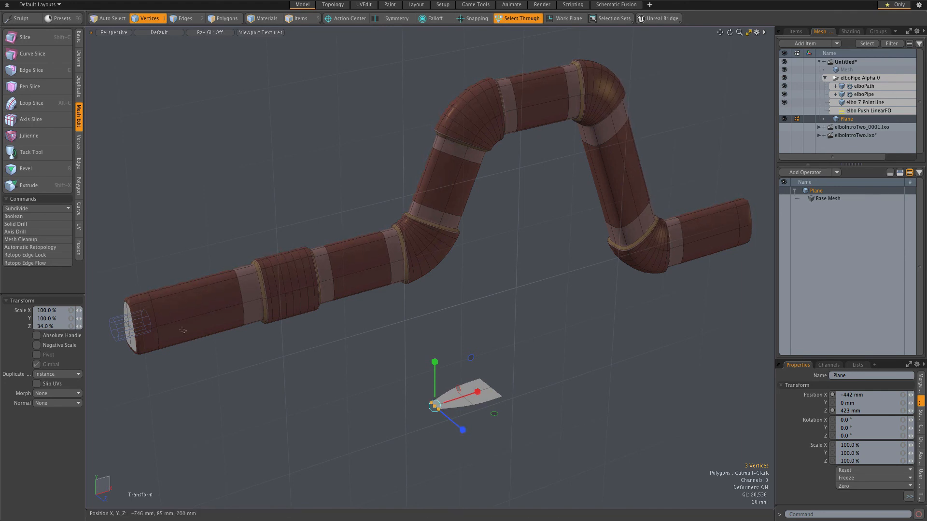
scroll(148, 329, up, 8)
scroll(147, 329, down, 10)
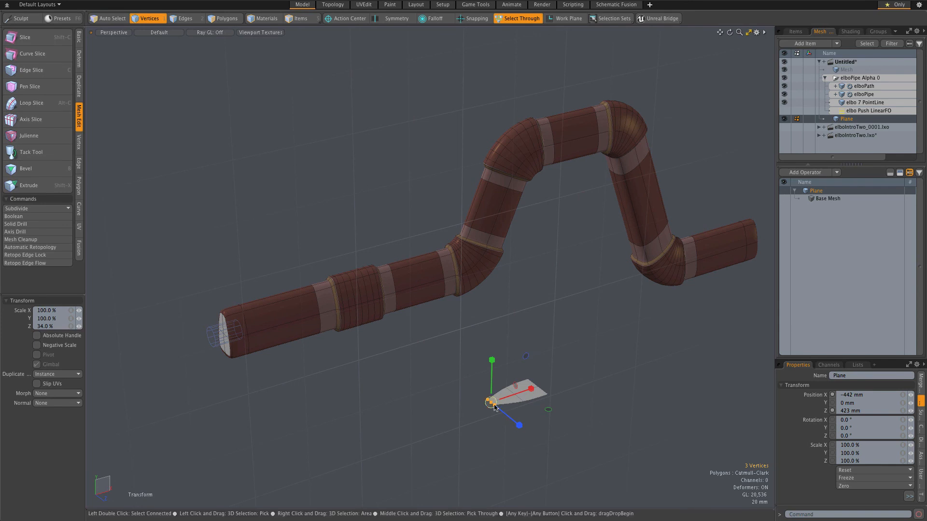
key(space)
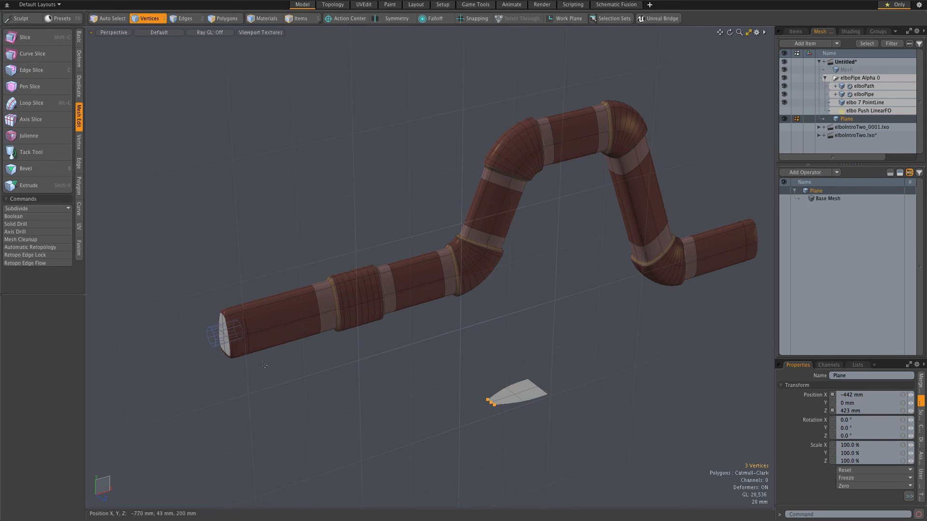
- Detach the two polygons at the Plane's wide end so they form a separate piece within the same mesh
scroll(271, 367, up, 3)
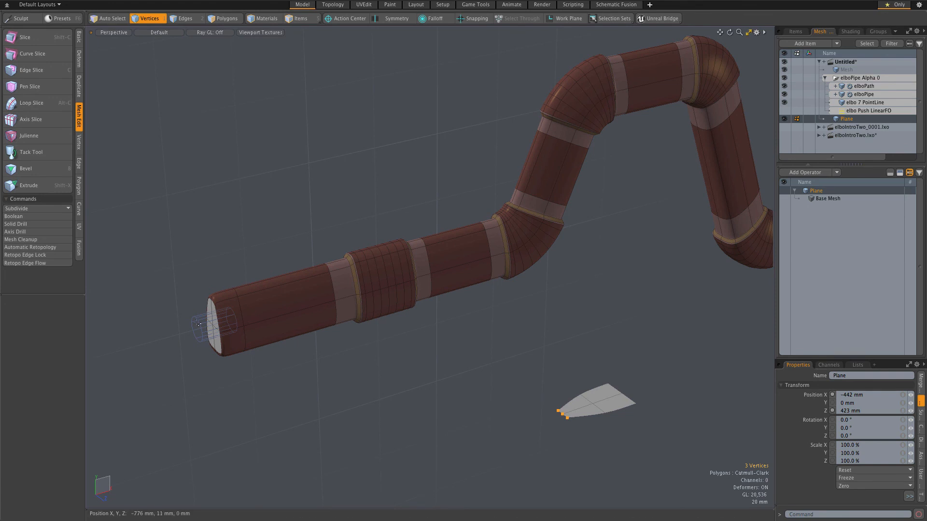
scroll(210, 322, up, 3)
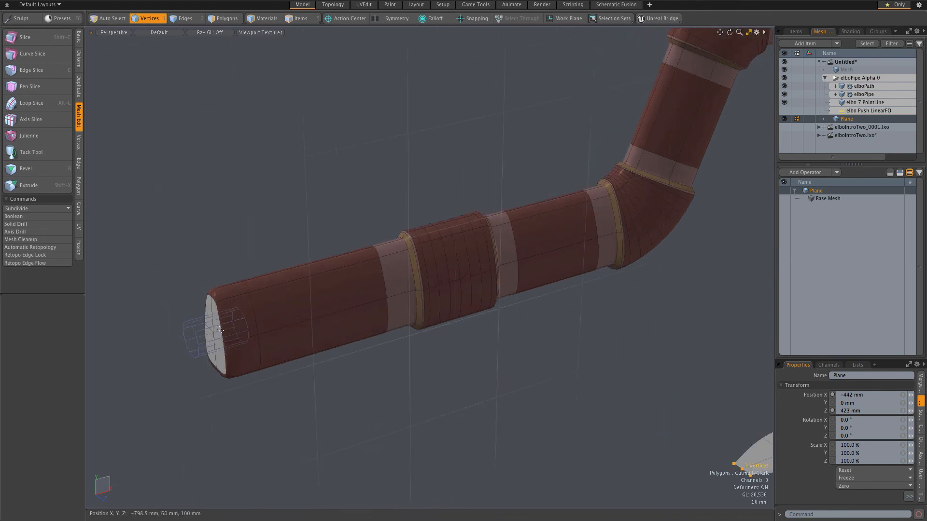
scroll(258, 375, down, 1)
scroll(257, 376, down, 3)
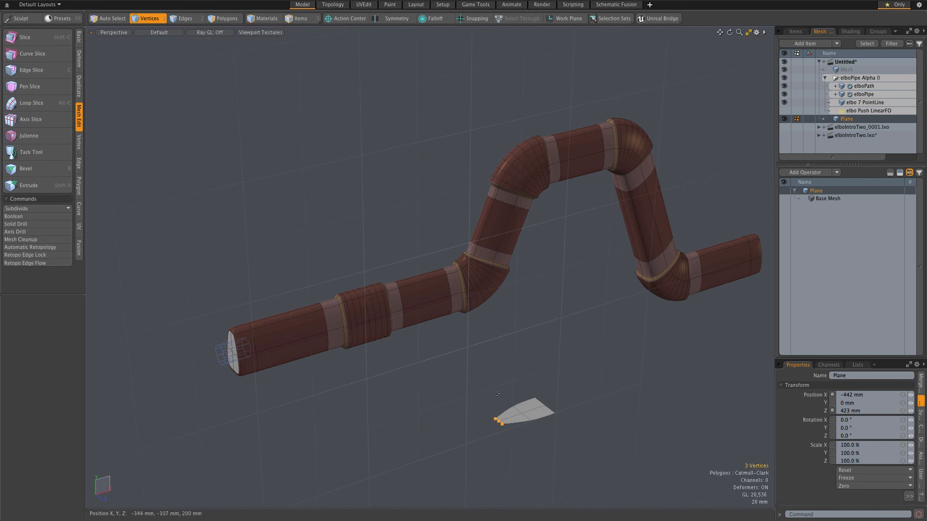
key(3)
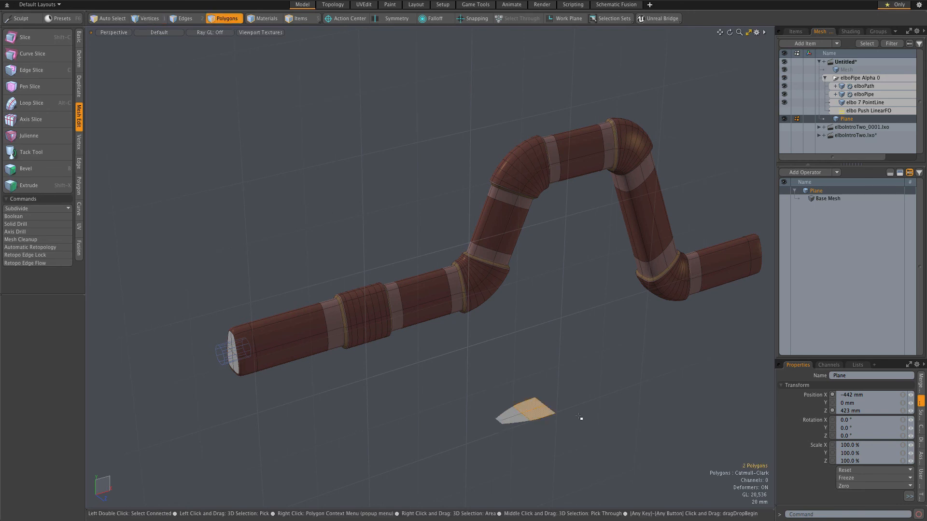
key(Delete)
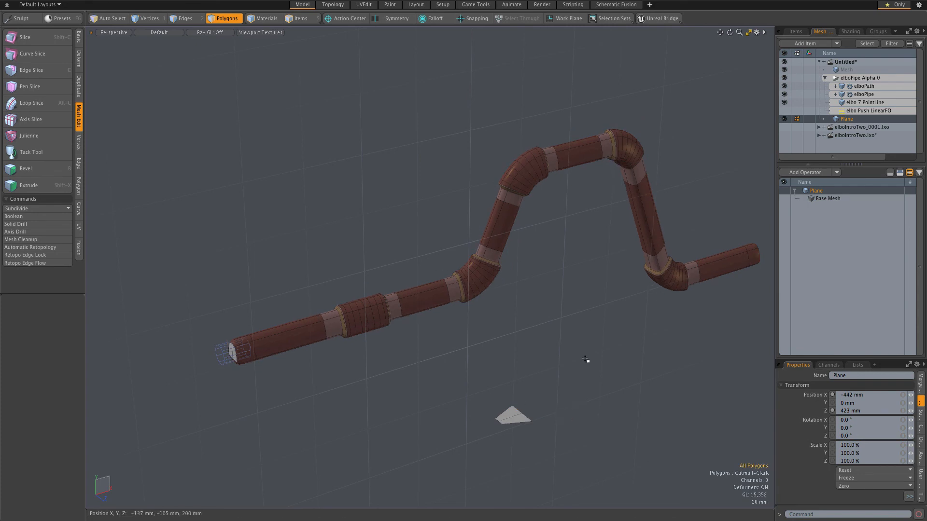
key(ctrl+z)
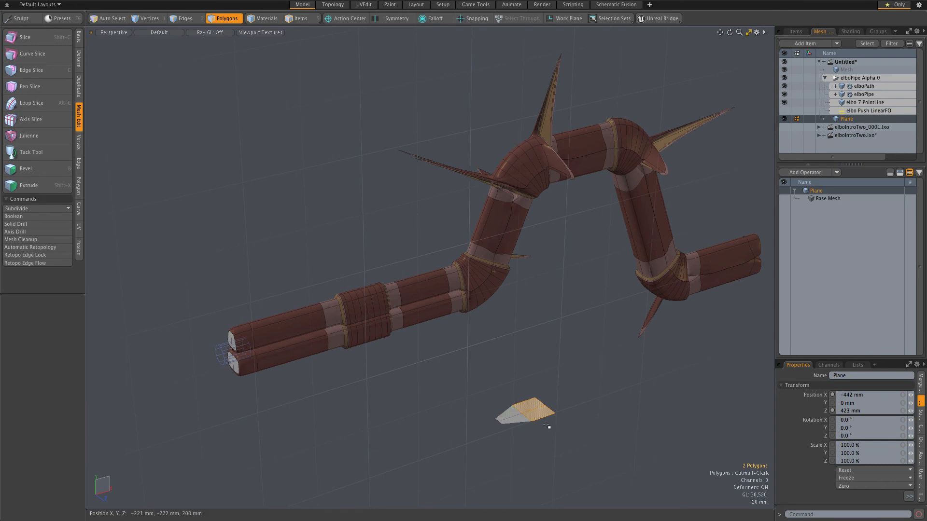
- Move the two detached Plane polygons about 21 mm along X, away from the tapered piece
key(y)
drag(573, 396, 581, 393)
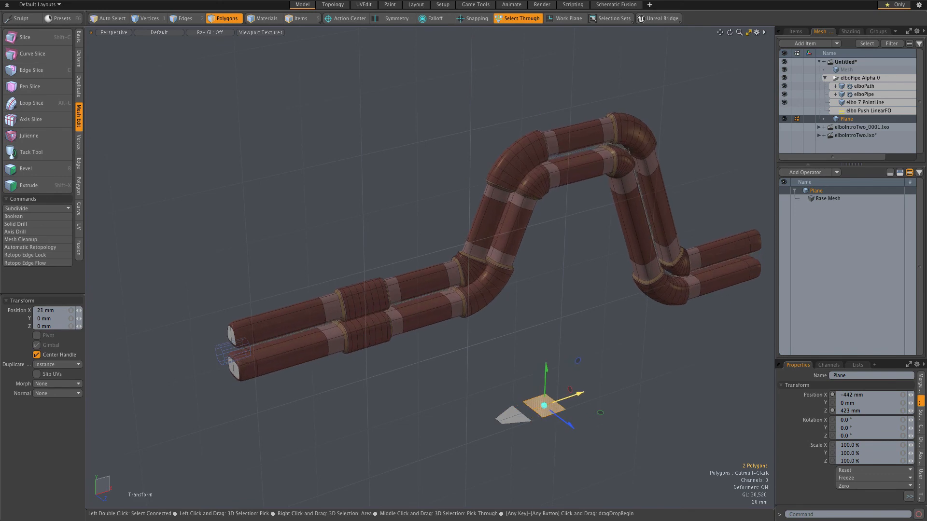
key(5)
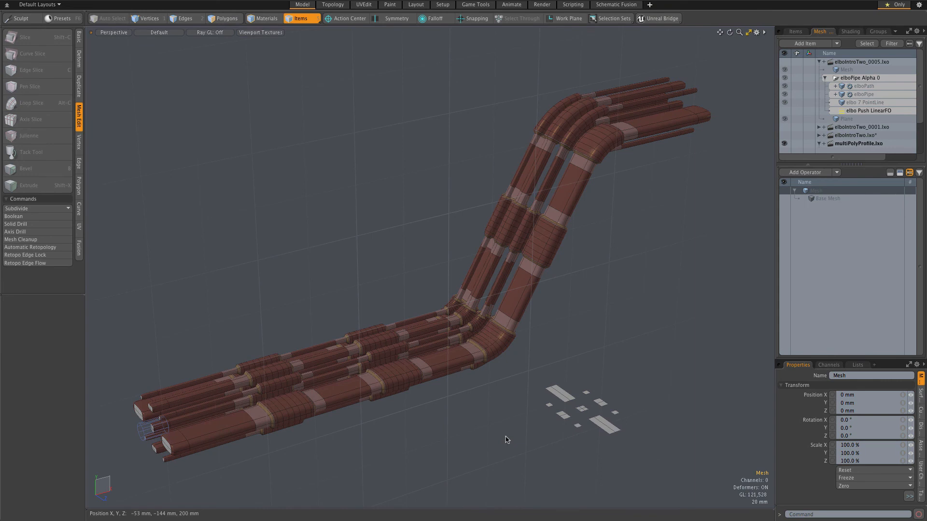
- In the multiPolyProfile.lxo scene, select the multi-polygon Plane profile and examine the pipe bundle from different angles
alt+drag(505, 440, 645, 451)
drag(672, 418, 519, 466)
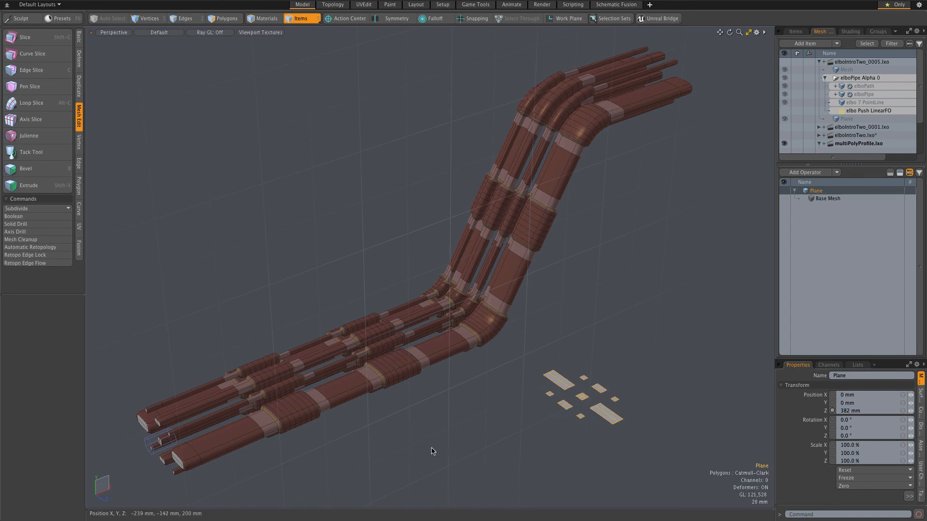
alt+drag(425, 430, 664, 325)
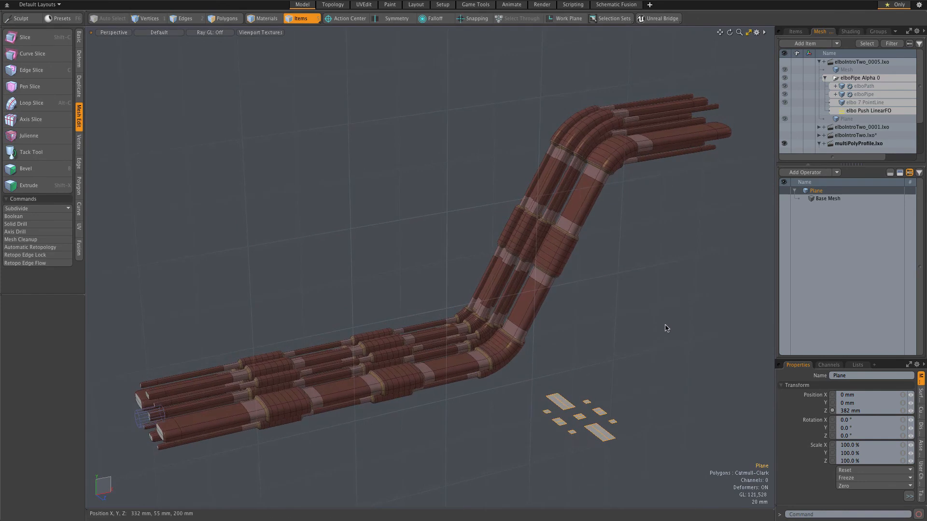